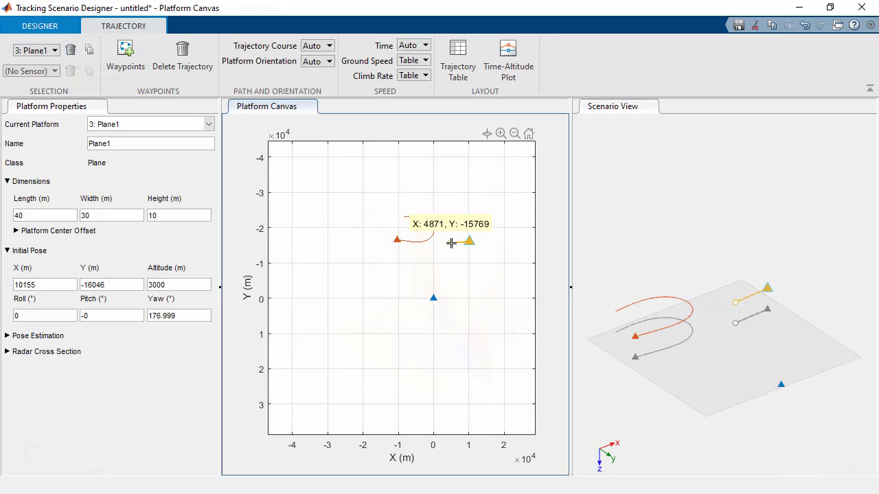
- Add four waypoints to Plane1's yellow path, winding left, up and back right
left_click(451, 243)
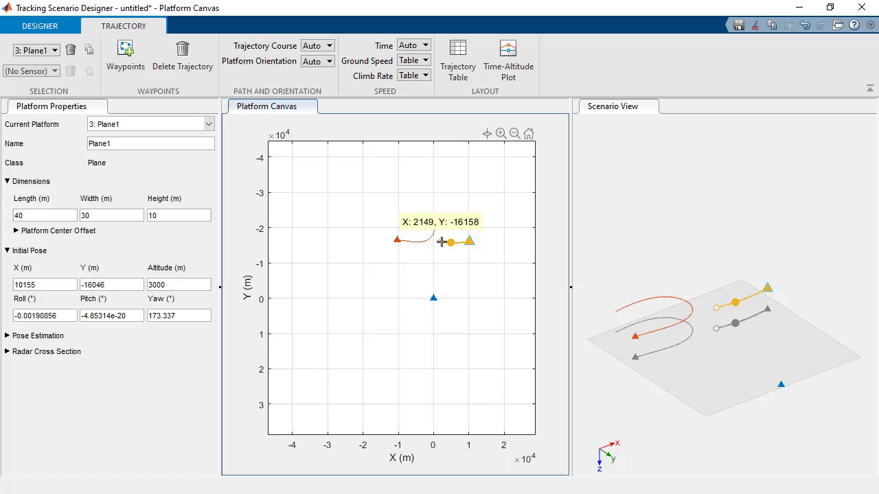
left_click(439, 232)
left_click(438, 218)
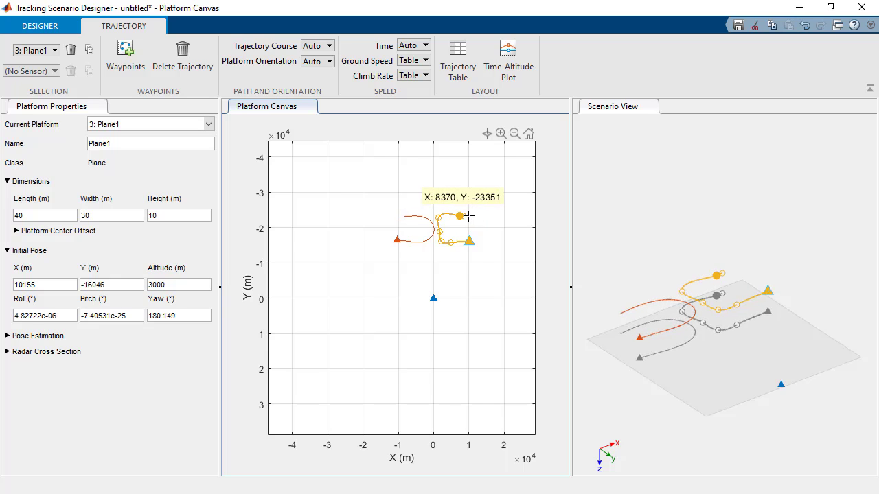
left_click(469, 217)
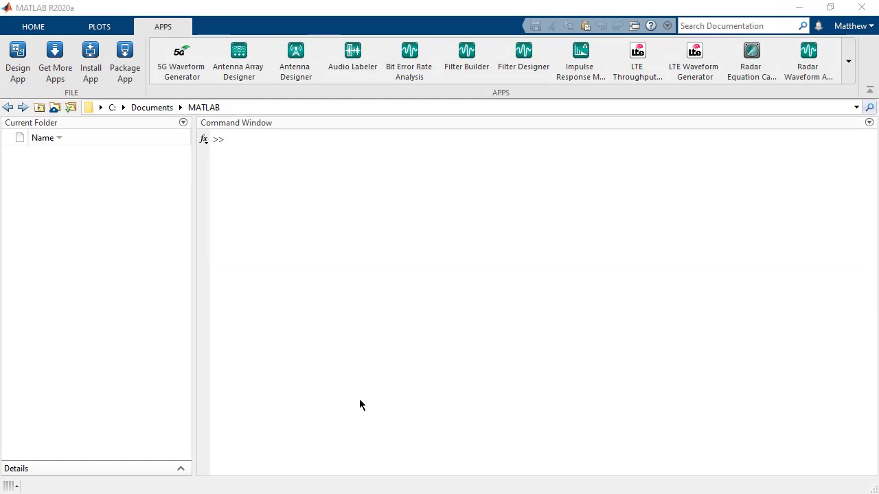
- Launch Tracking Scenario Designer from the expanded APPS gallery
left_click(849, 62)
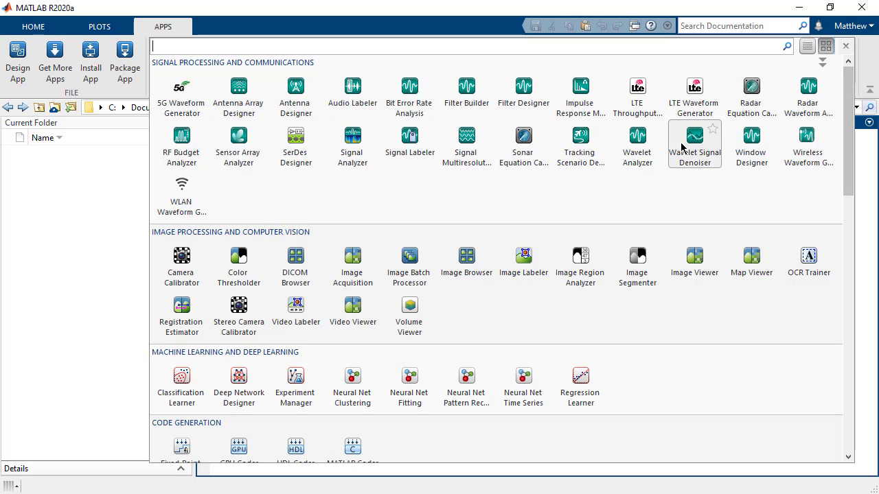
left_click(594, 160)
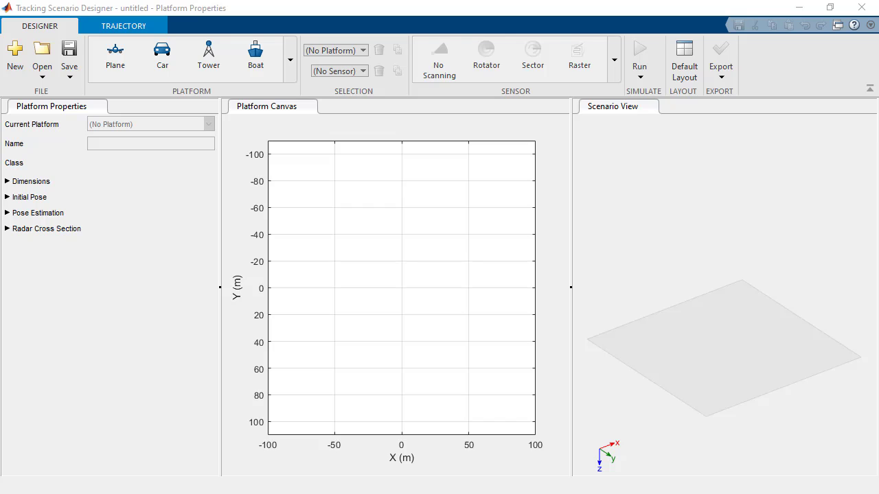
- Place a tower at the scenario origin and zoom the canvas out three times
left_click(208, 58)
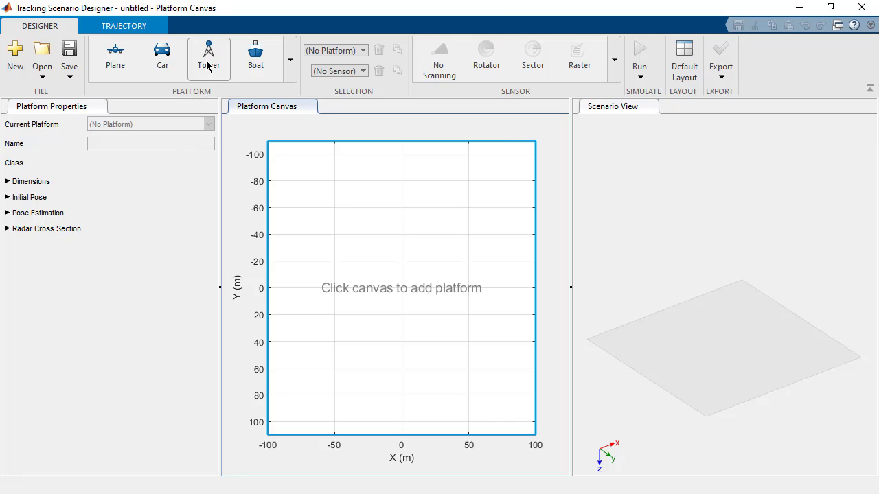
left_click(402, 289)
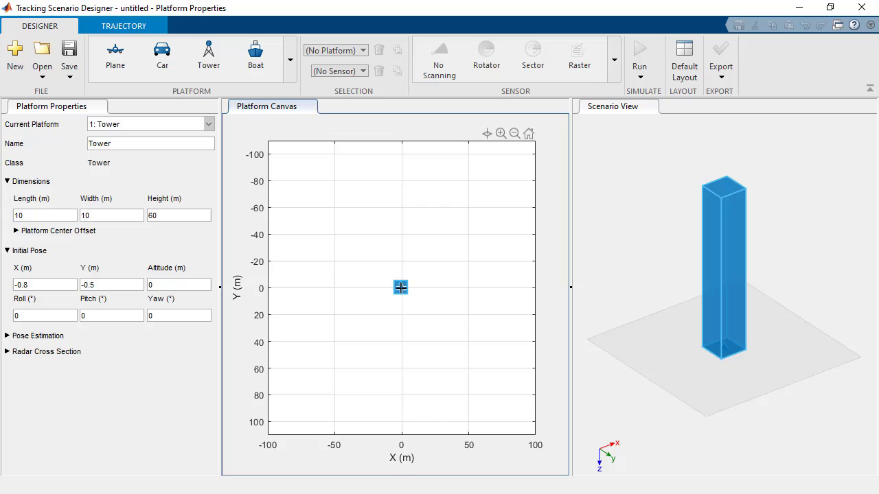
left_click(515, 134)
left_click(514, 134)
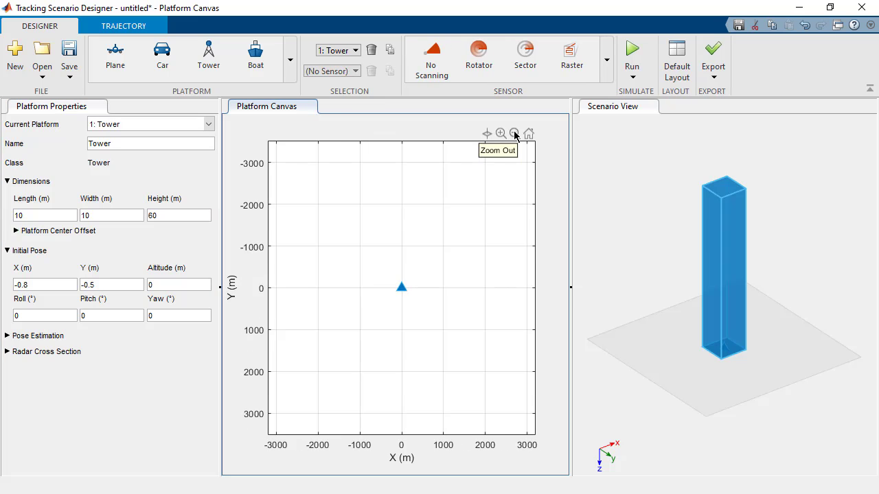
left_click(514, 134)
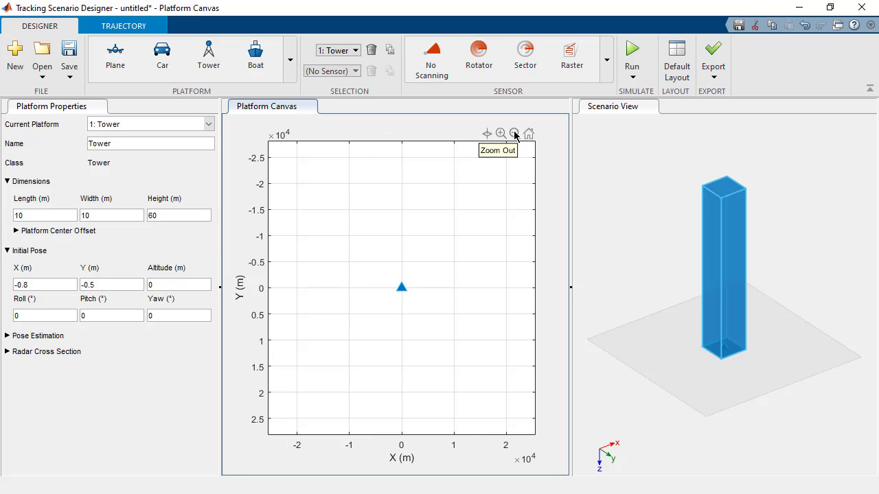
- Add a plane at X -10306, Y -16542 with 3000 m altitude
left_click(121, 71)
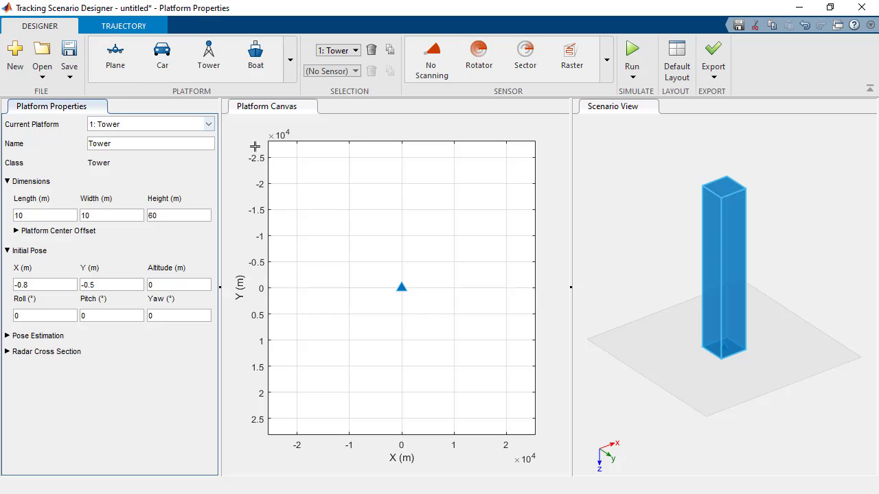
left_click(349, 202)
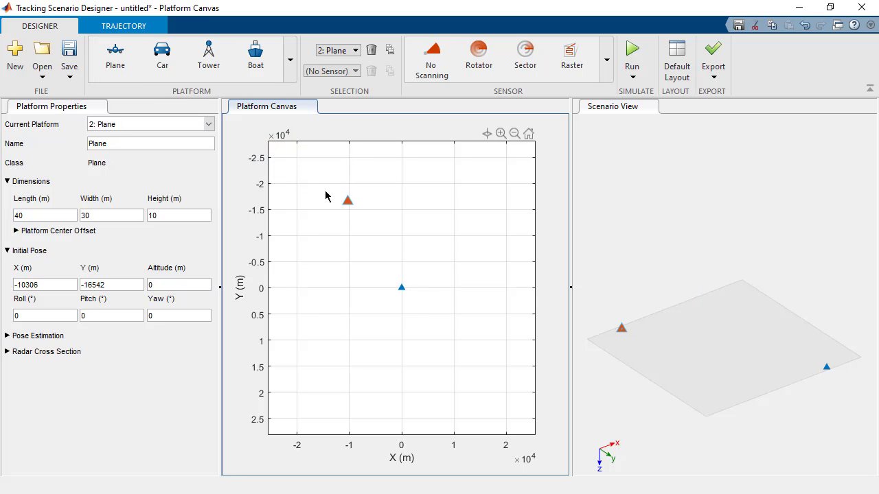
left_click(180, 285)
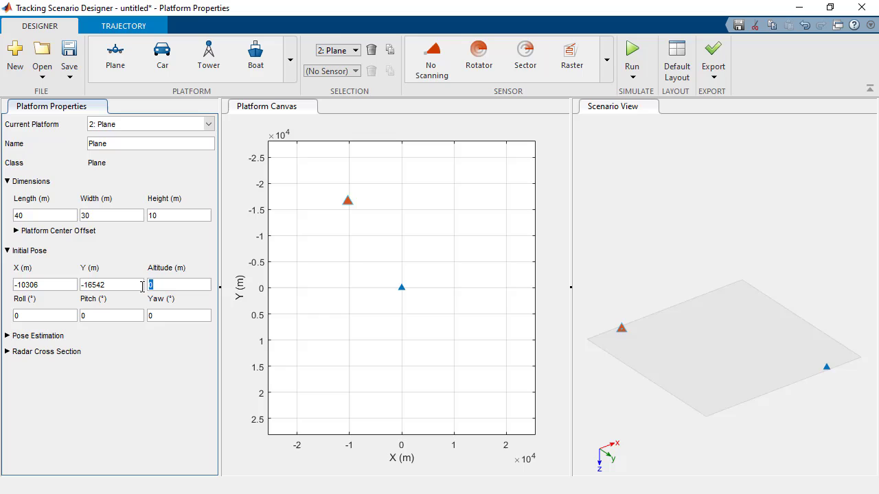
type("3000")
key("Return")
- Draw the first plane's hooked waypoint path curling right, up and back left
left_click(136, 28)
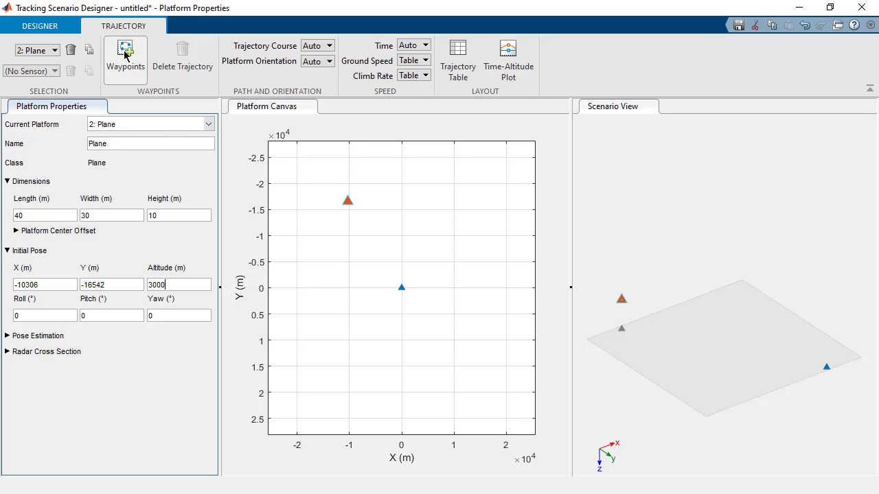
left_click(126, 55)
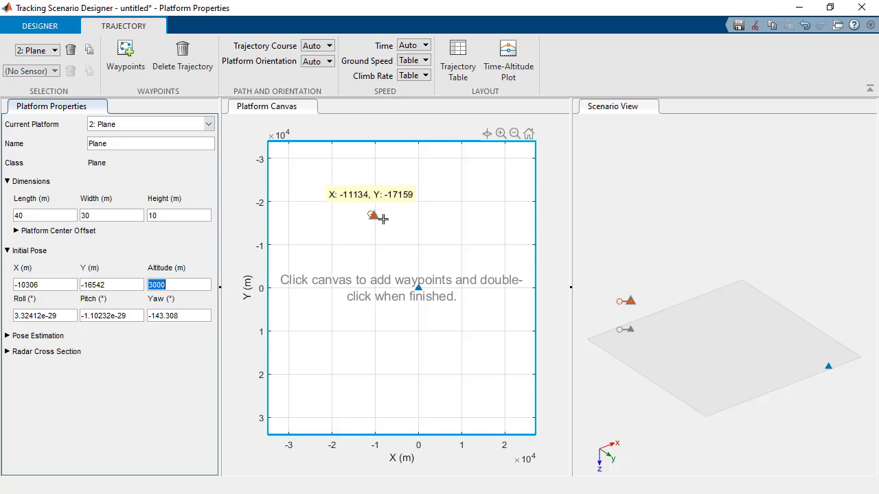
left_click(386, 218)
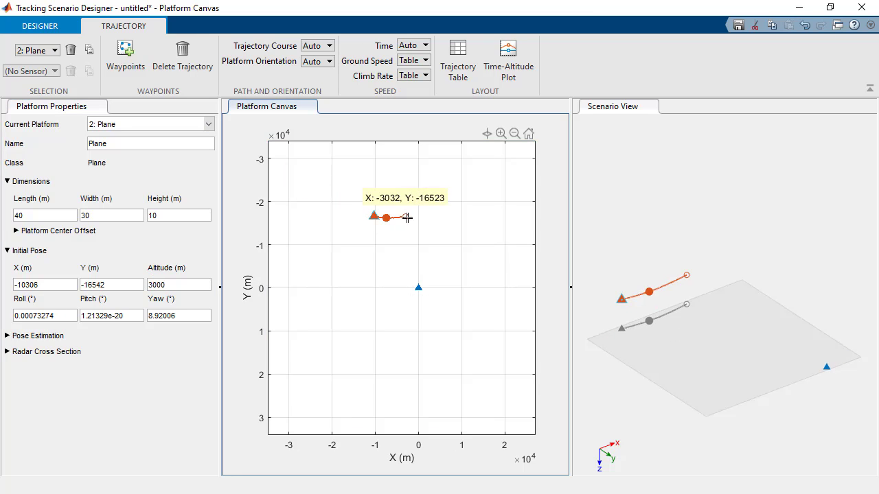
left_click(410, 218)
left_click(417, 206)
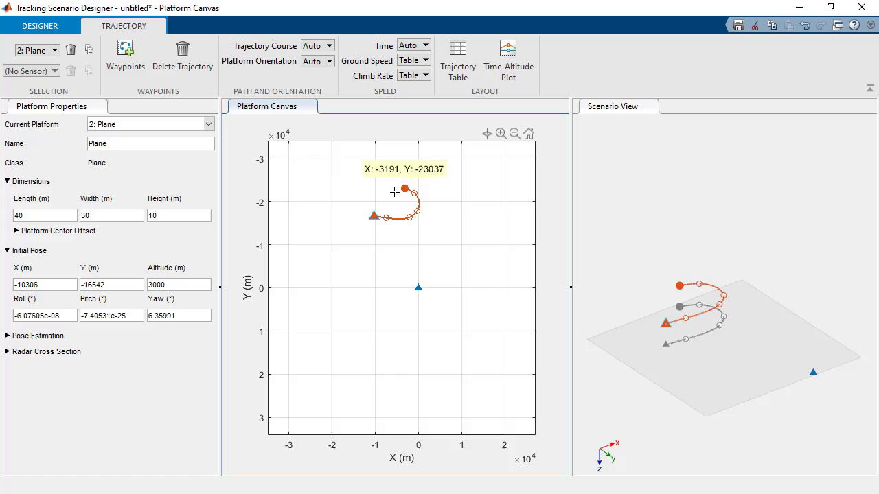
left_click(404, 188)
double_click(383, 189)
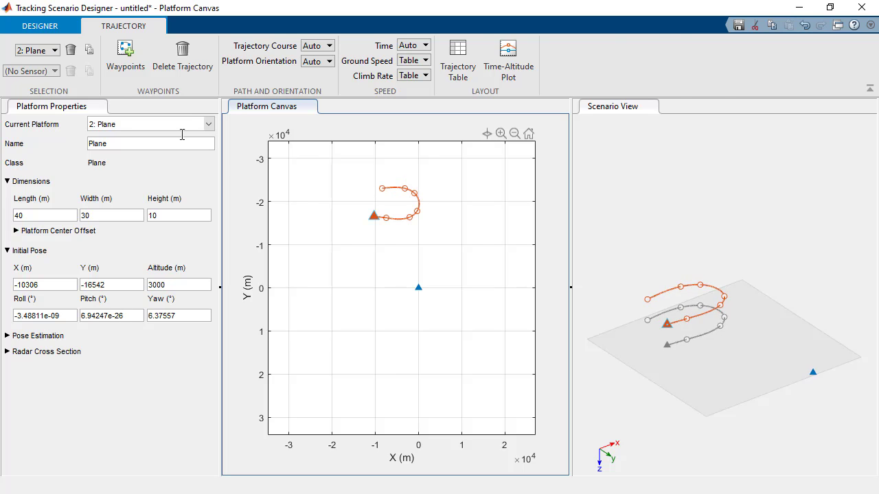
- Add Plane1 at 3000 m right of the first plane with a winding waypoint path
left_click(40, 26)
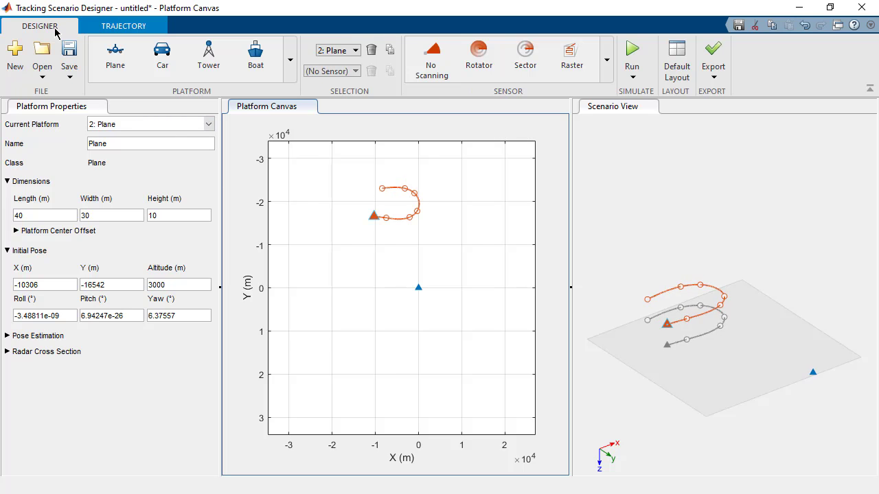
left_click(463, 219)
type("3")
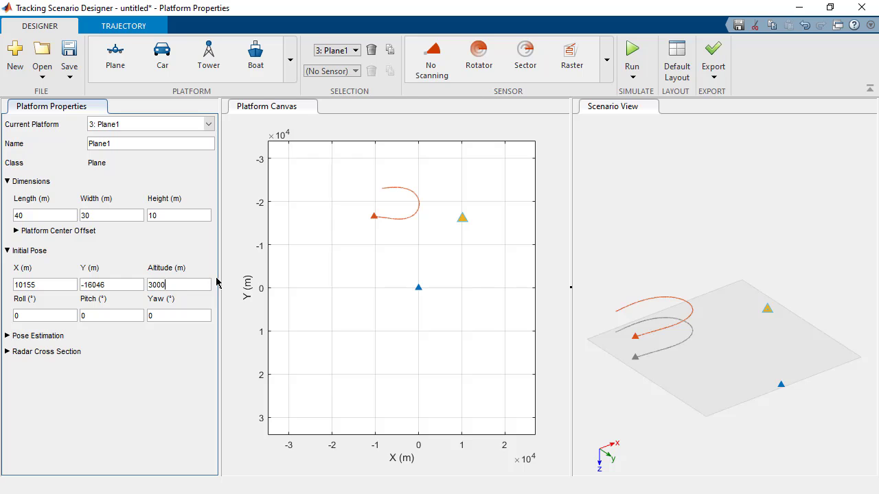
left_click(124, 25)
left_click(125, 55)
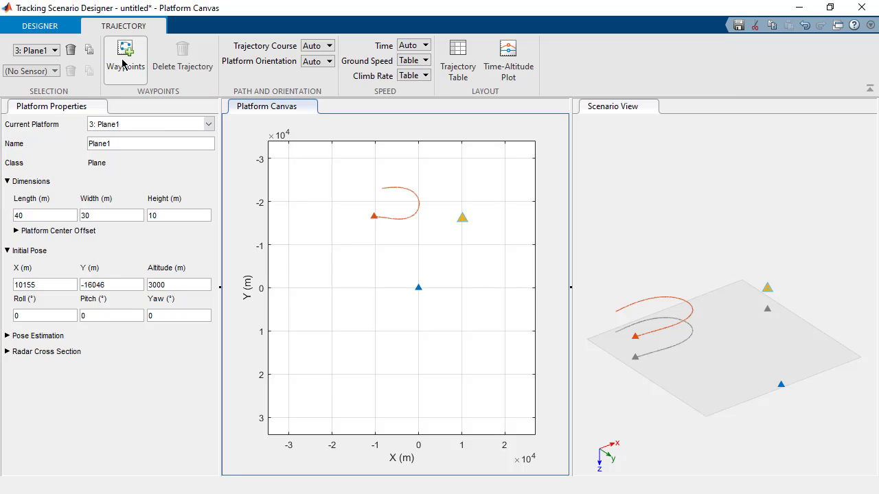
left_click(450, 244)
left_click(440, 232)
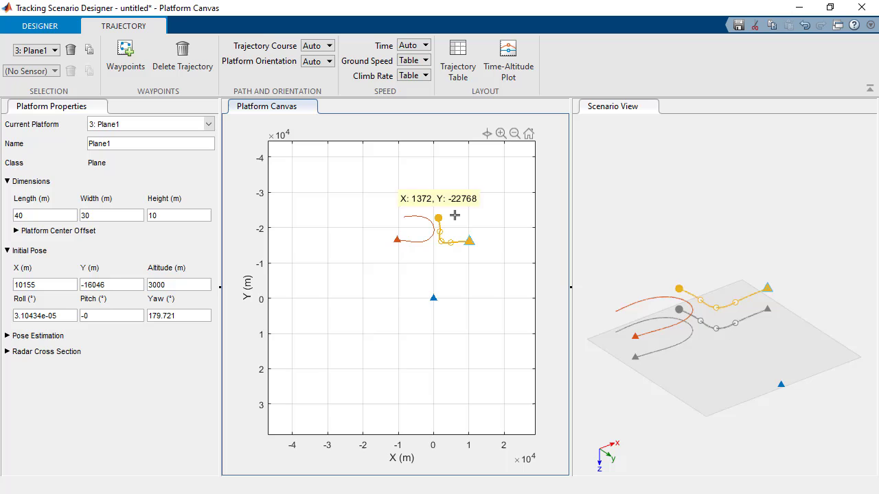
left_click(455, 215)
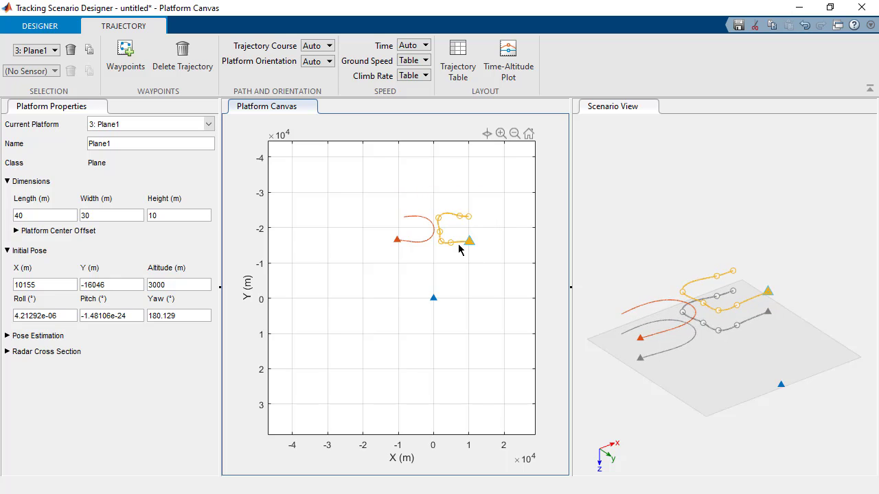
- Nudge Plane1's starting waypoint and drop its fifth waypoint to 2700 m altitude
mouse_move(458, 243)
left_mouse_down()
mouse_move(426, 234)
mouse_move(438, 234)
left_mouse_up()
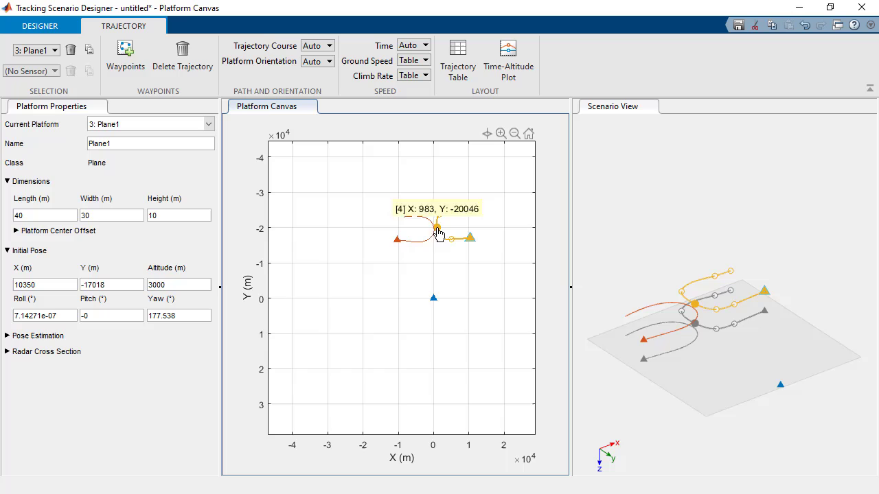
left_click(510, 65)
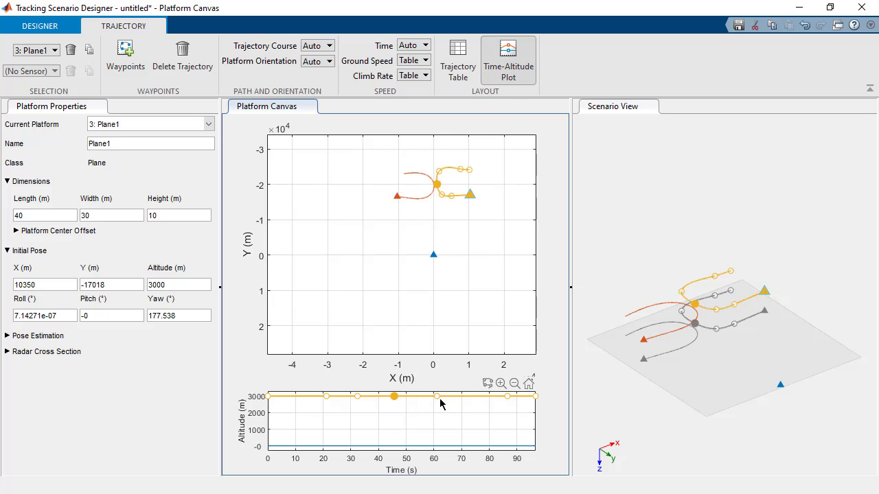
left_click_drag(438, 396, 438, 402)
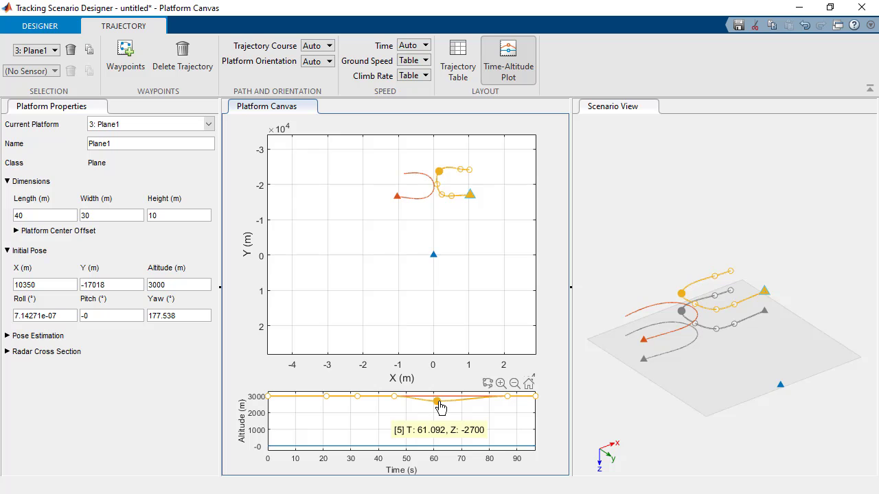
- Check Plane1's seven waypoints in the table, then hide the table and altitude plot
left_click(465, 58)
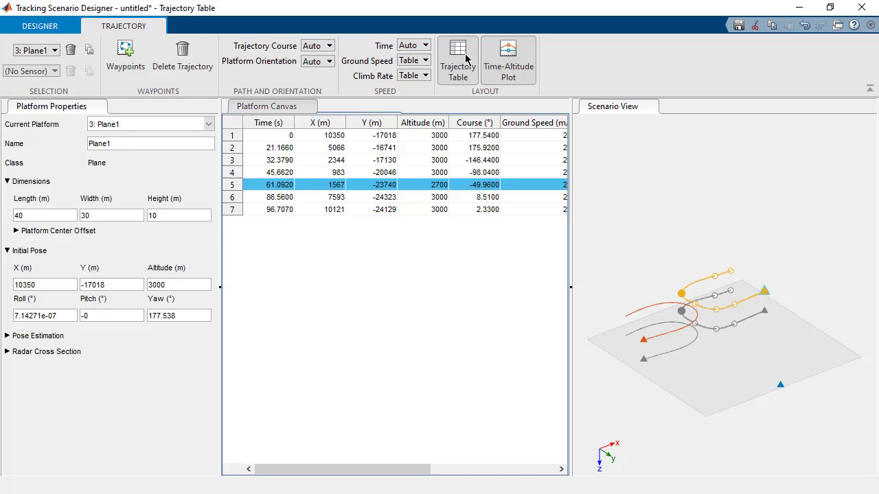
left_click(510, 56)
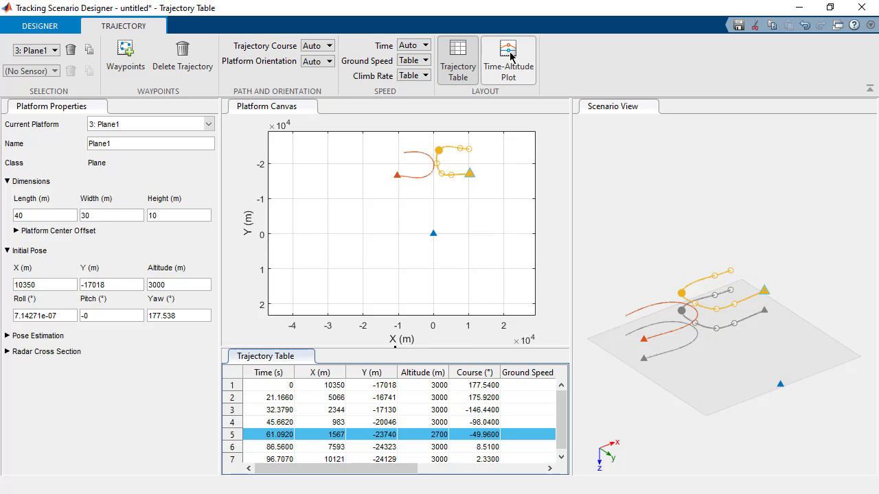
left_click(458, 66)
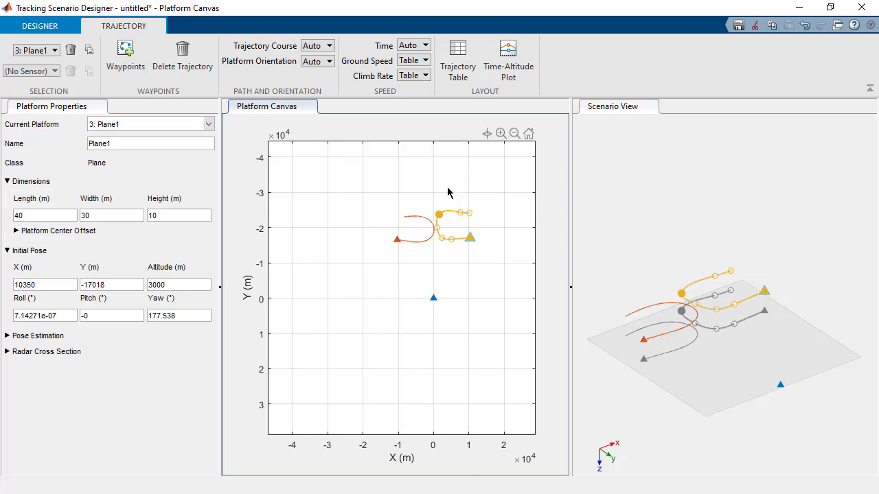
- Mount a Rotator radar at the Tower's centre, sweeping 360° at 75°/s
left_click(433, 300)
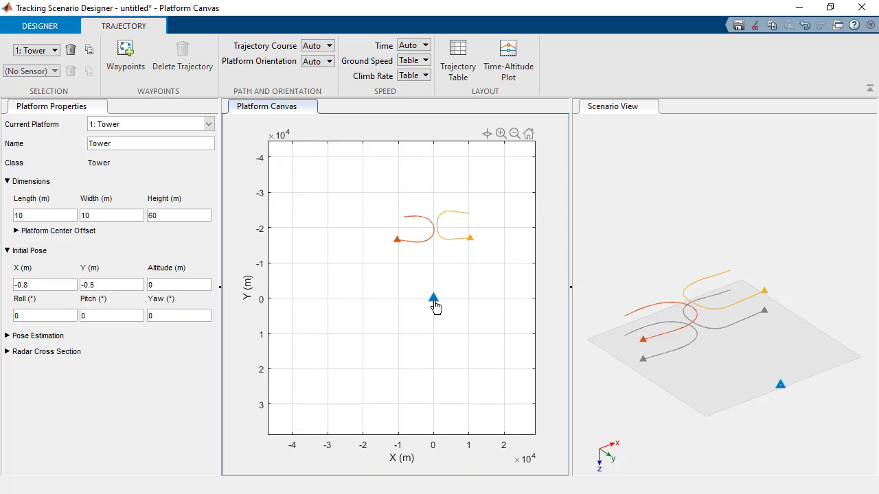
left_click(62, 26)
left_click(479, 58)
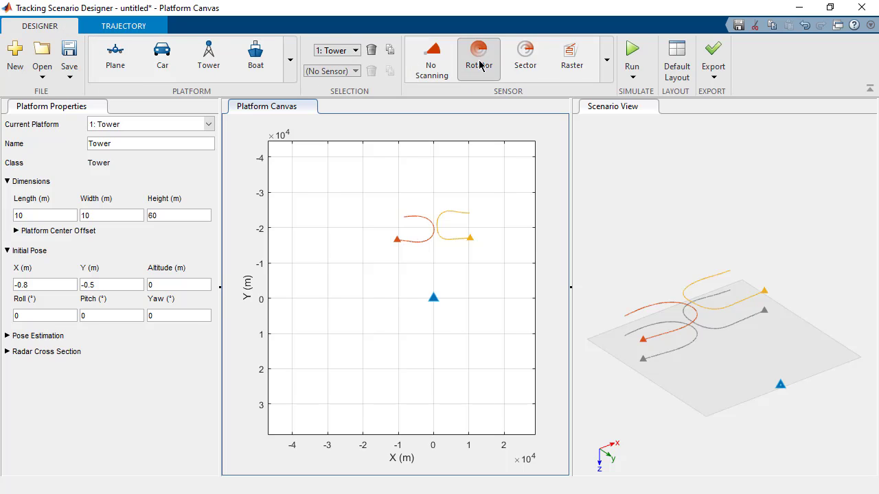
left_click(401, 287)
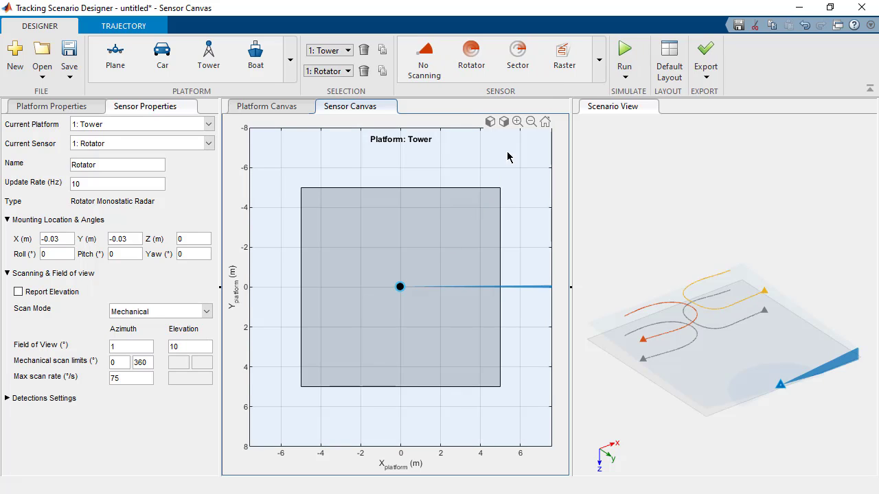
- Mount the radar at Z -60 in side view and enable elevation reporting
left_click(504, 124)
double_click(198, 238)
type("-60")
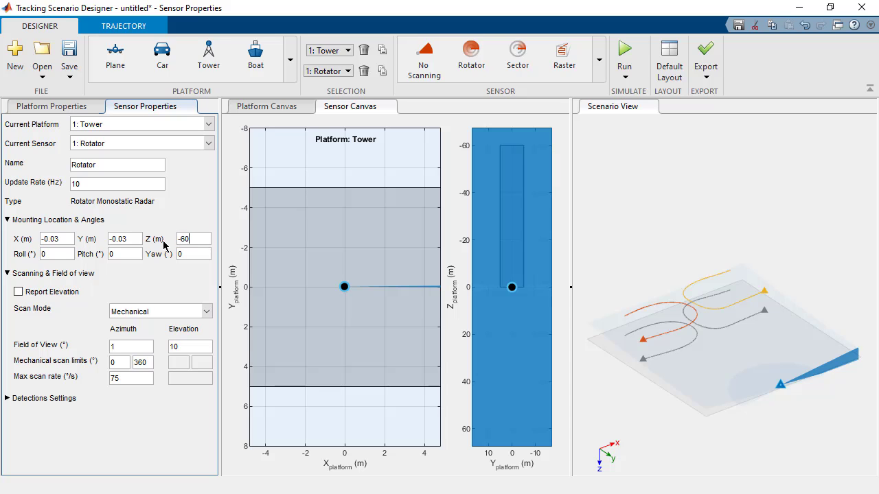
key("Return")
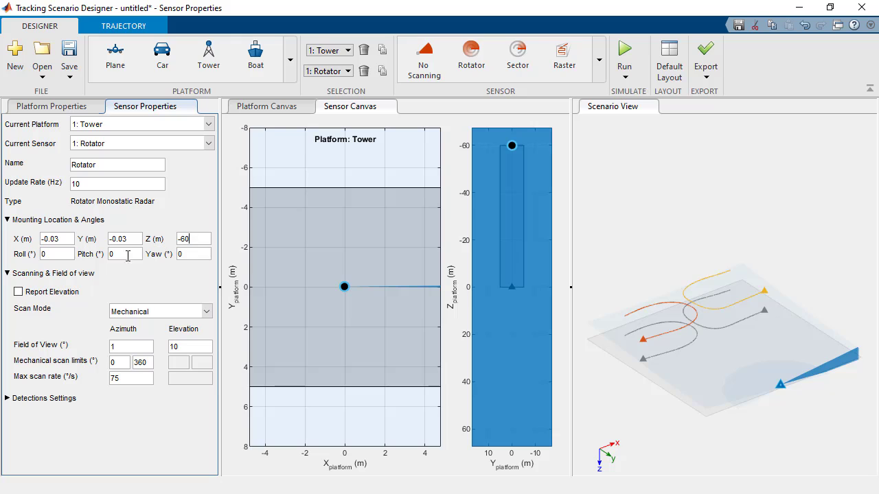
left_click(22, 294)
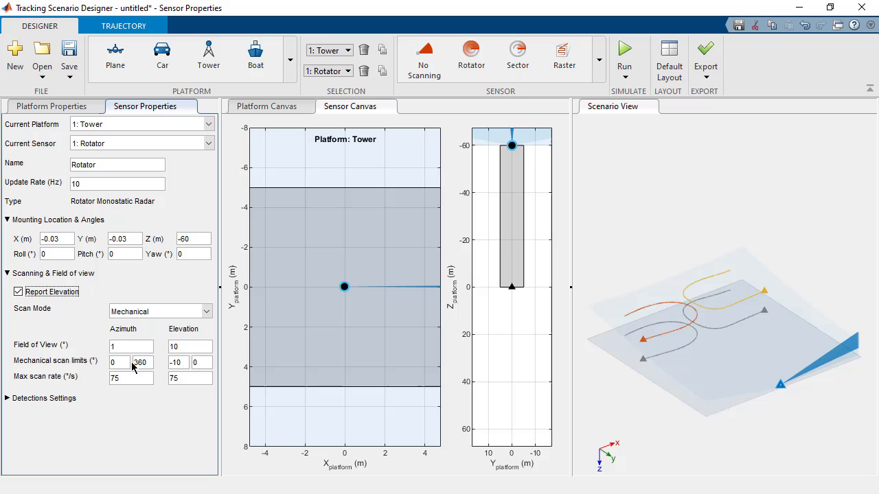
- Limit the radar's azimuth scan to 220–320° and set a 15° elevation field of view
left_click(111, 361)
type("220")
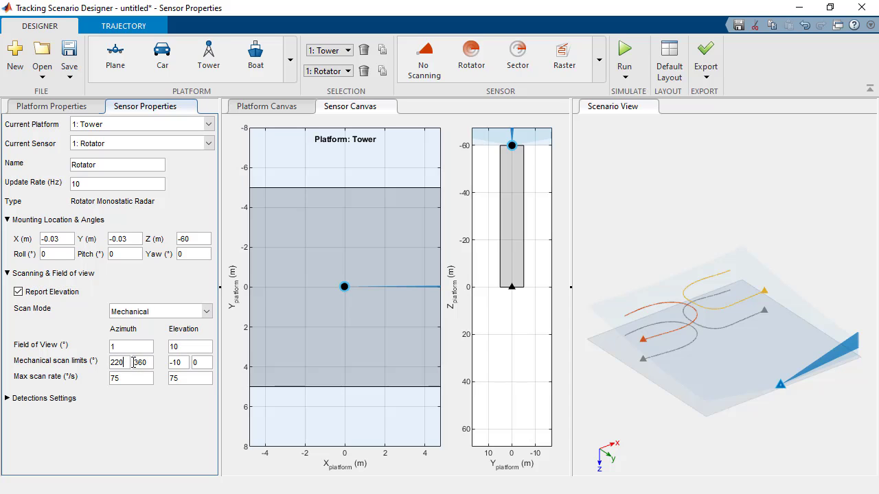
left_click_drag(150, 363, 133, 359)
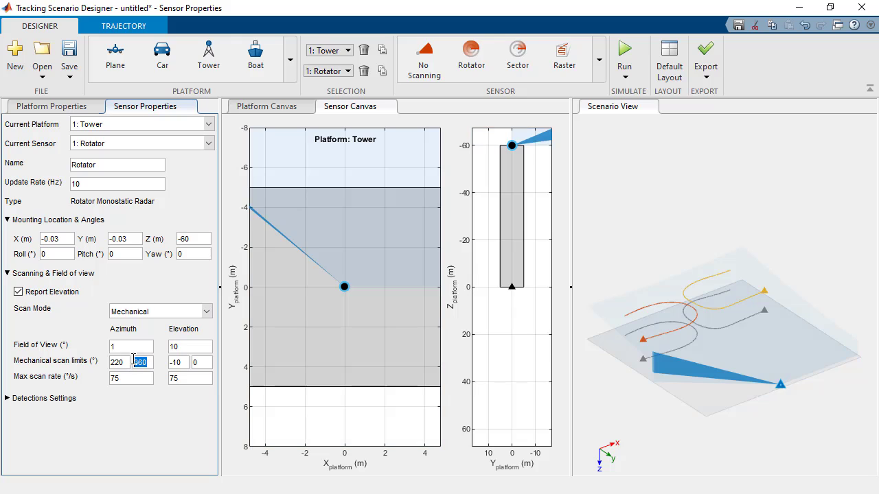
type("3")
key("Return")
left_click_drag(186, 346, 165, 344)
type("15")
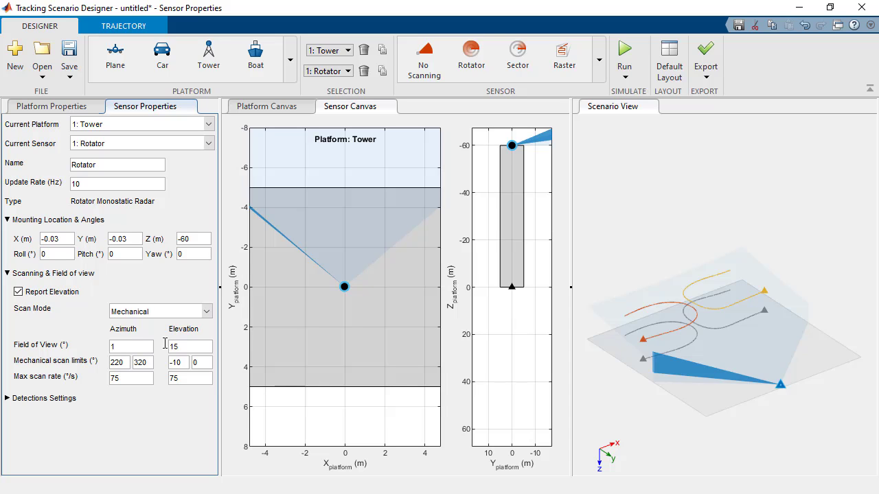
key("Return")
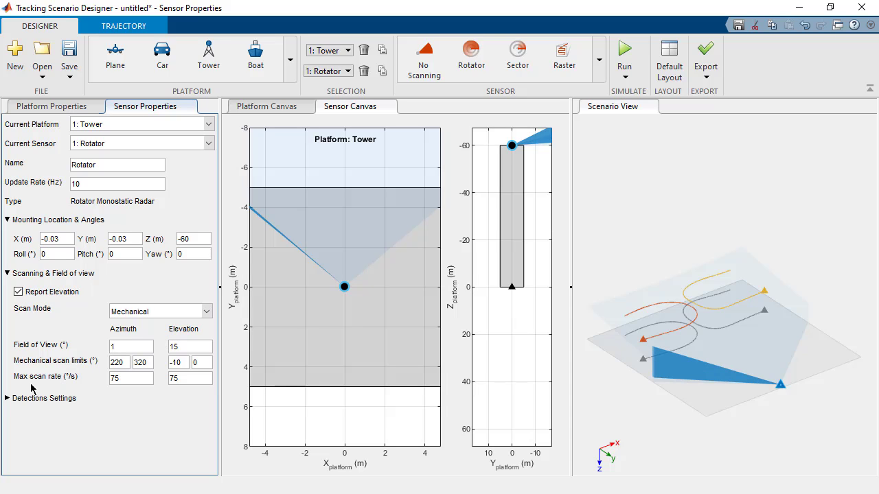
- Expand the radar's Detection, Advanced and Accuracy & Noise sections to review defaults
left_click(7, 400)
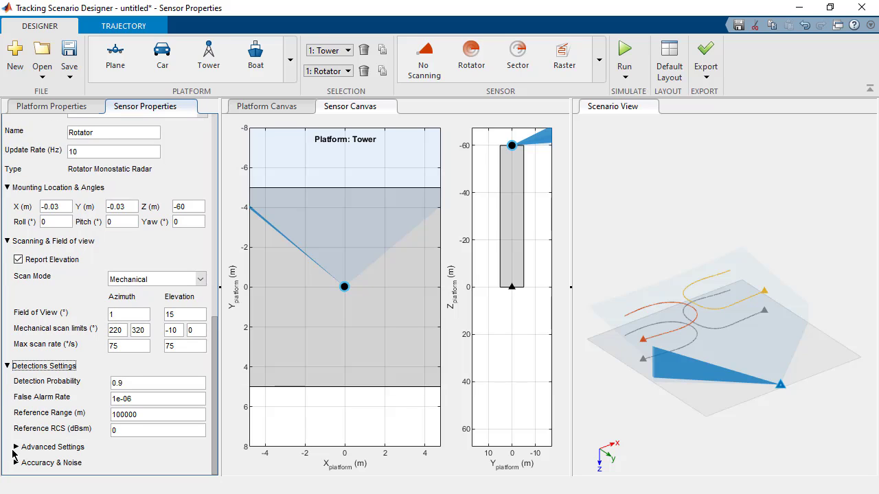
left_click(17, 447)
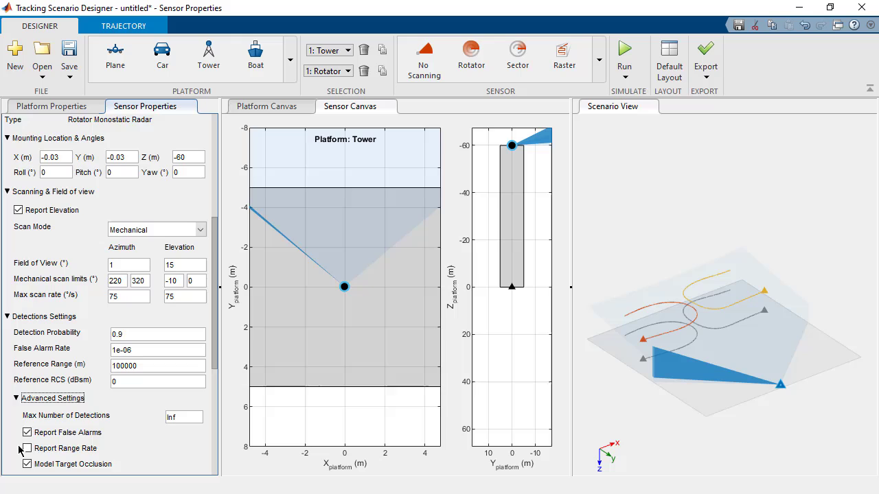
left_click(17, 465)
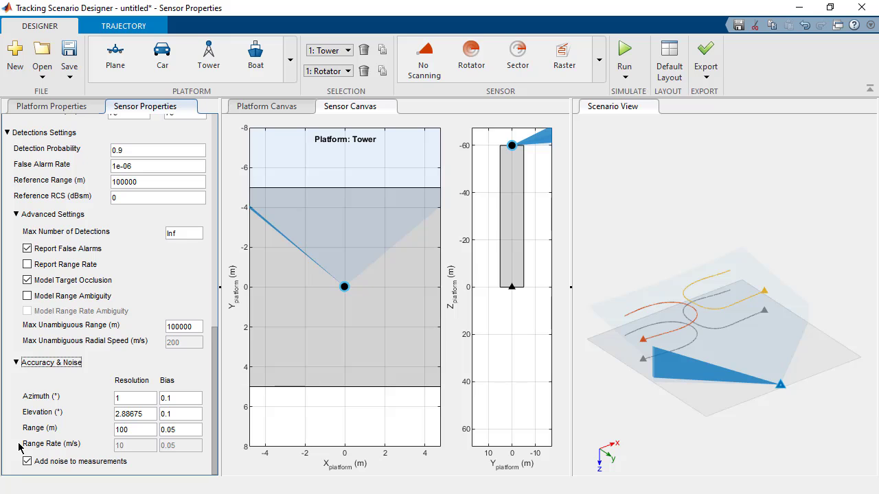
- Run the simulation, pause it, and step forward two time steps
left_click(625, 54)
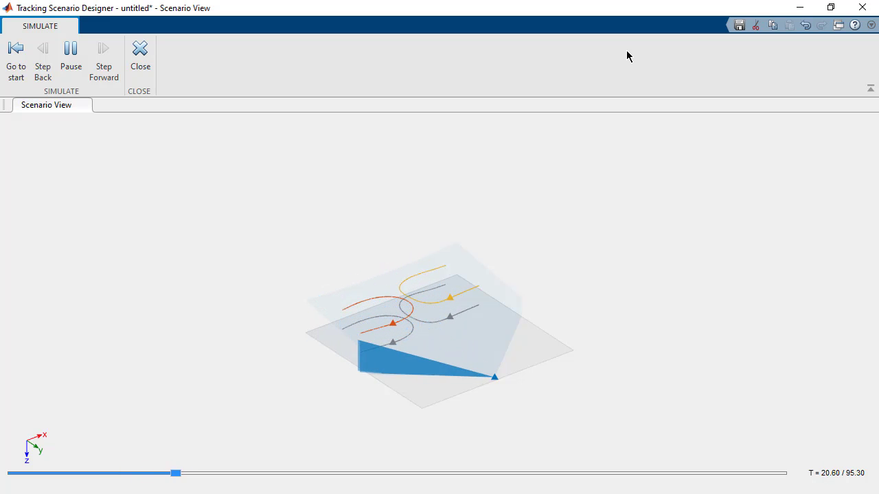
left_click(69, 57)
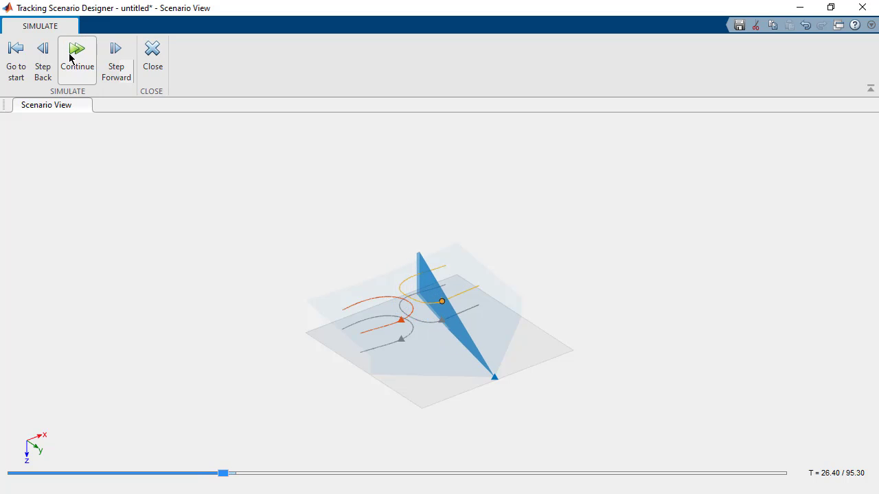
left_click(116, 62)
left_click(116, 61)
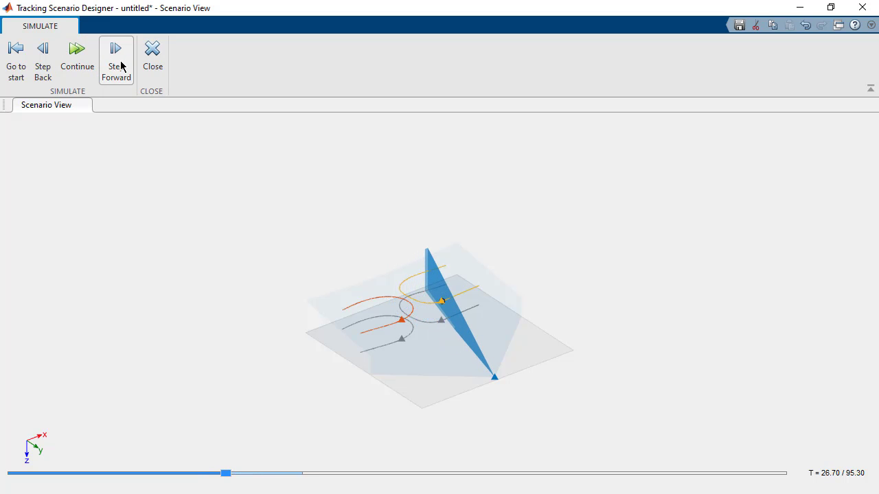
- Step back four time steps, then scrub the time slider ahead to 34.9 s
left_click(116, 62)
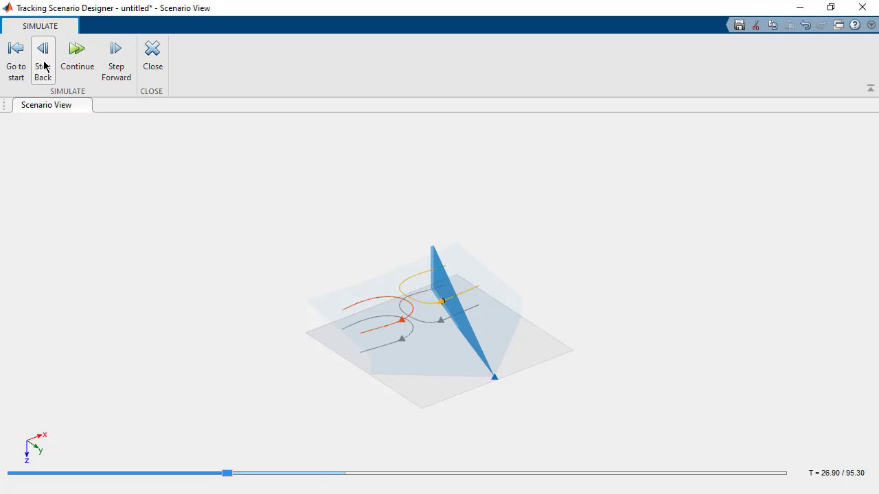
left_click(44, 65)
left_click(44, 65)
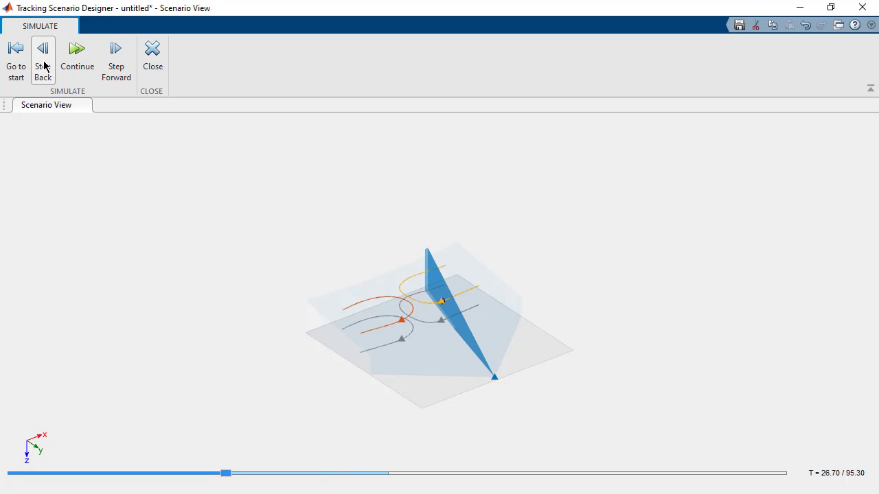
left_click(44, 66)
mouse_move(222, 475)
left_mouse_down()
mouse_move(237, 481)
mouse_move(293, 468)
left_mouse_up()
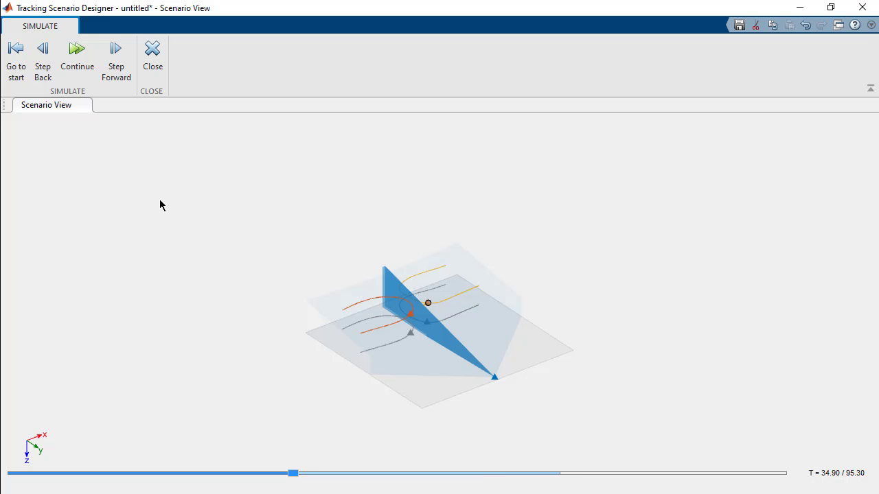
- Close the simulation and export the tower-and-two-plane scenario as MATLAB code into a new script
left_click(145, 71)
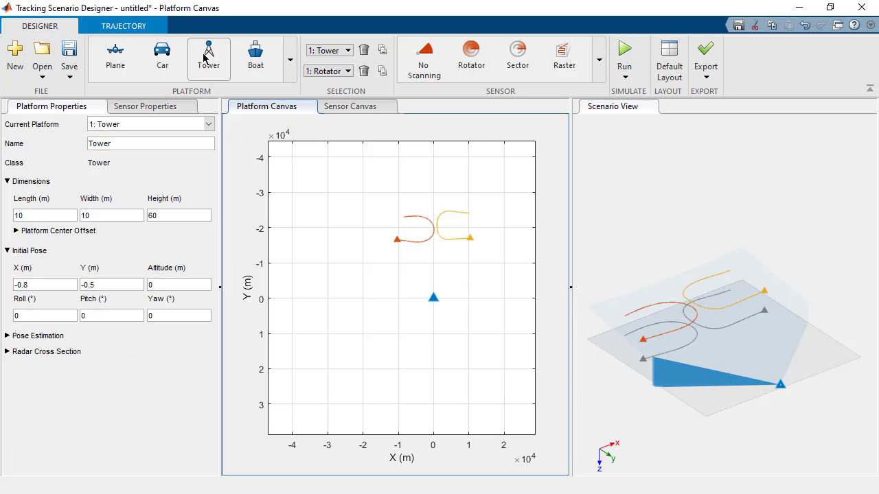
left_click(704, 55)
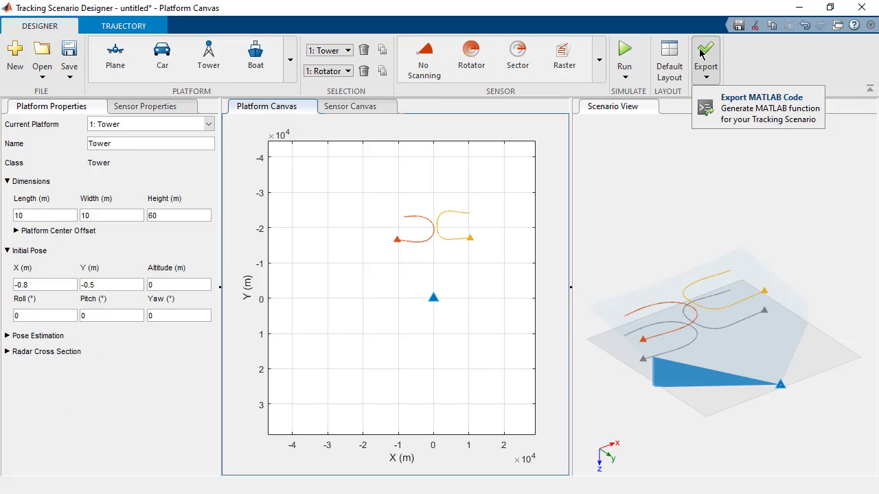
left_click(733, 108)
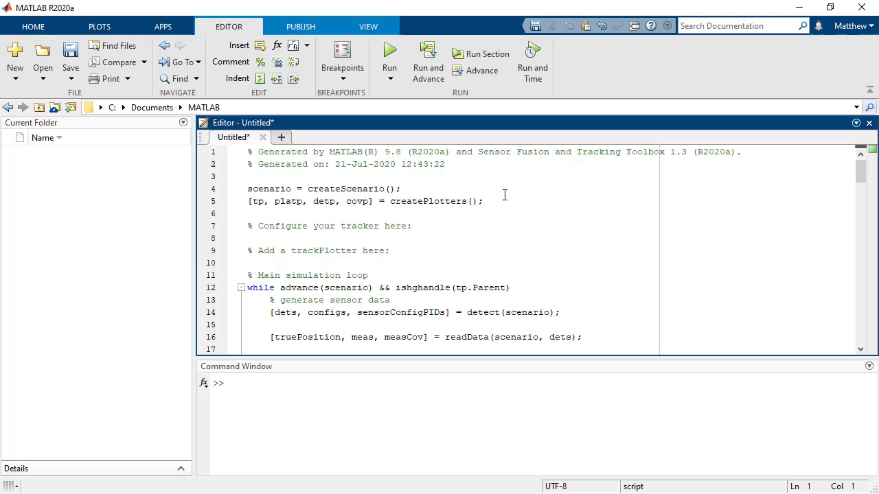
scroll(504, 195, "down", 2)
scroll(504, 195, "down", 1)
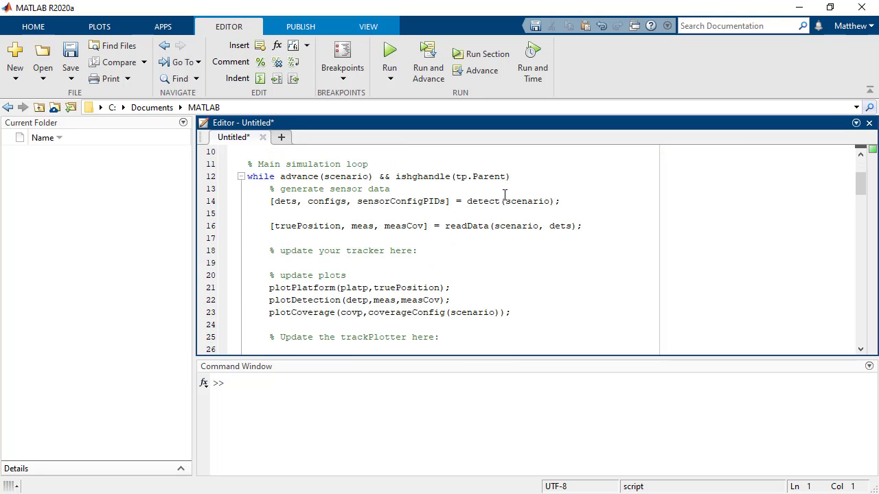
scroll(504, 195, "down", 1)
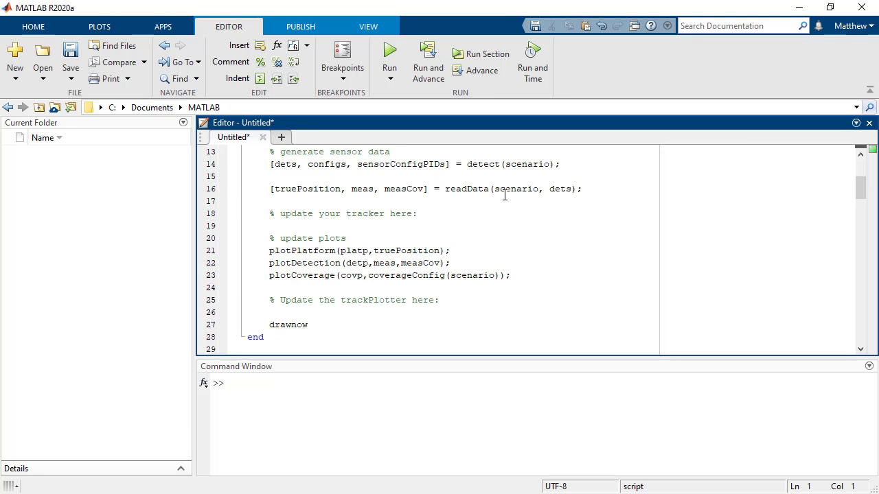
scroll(505, 195, "up", 1)
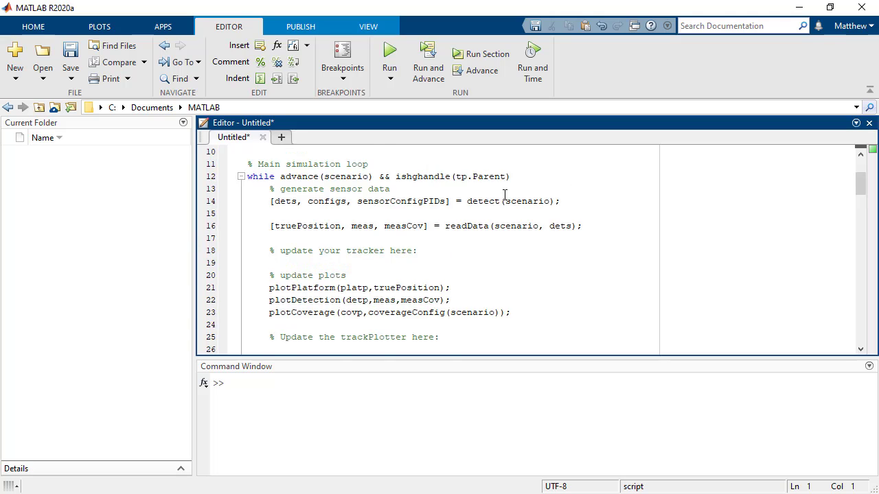
scroll(505, 195, "up", 3)
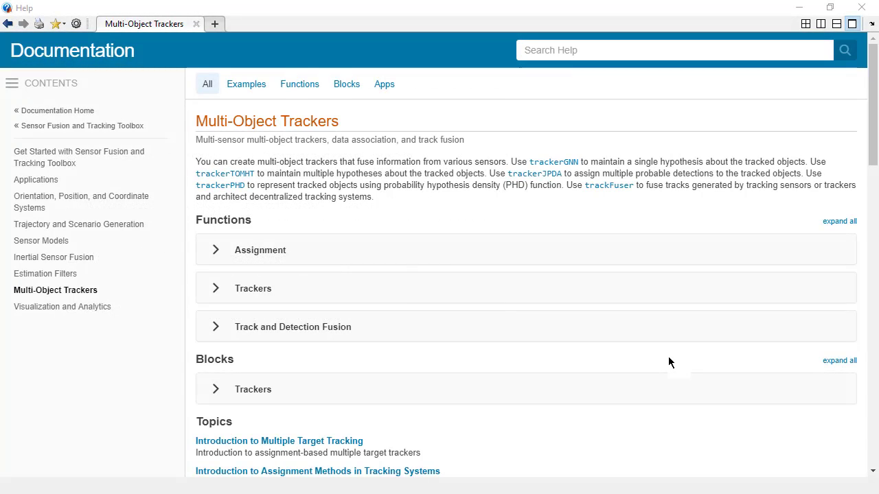
- Scroll the Multi-Object Trackers help page past Topics to featured examples like the bird-flock tracker
scroll(669, 358, "down", 2)
scroll(669, 358, "down", 1)
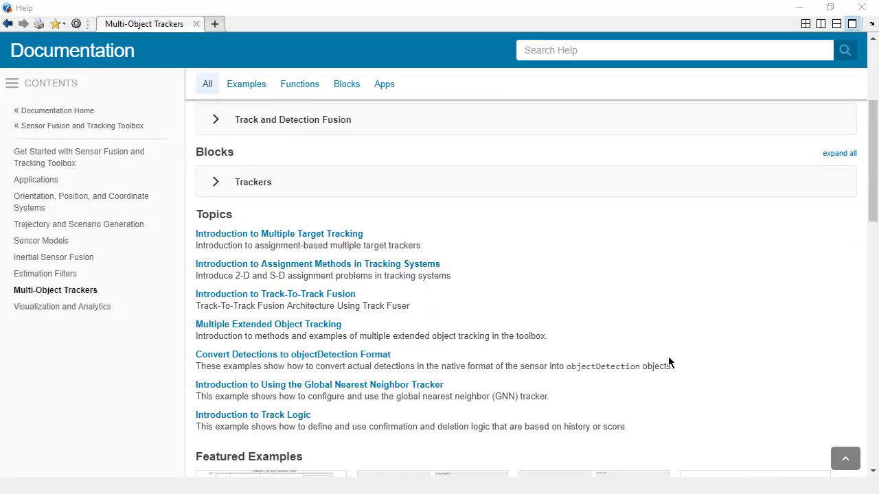
scroll(669, 358, "down", 2)
scroll(669, 358, "down", 1)
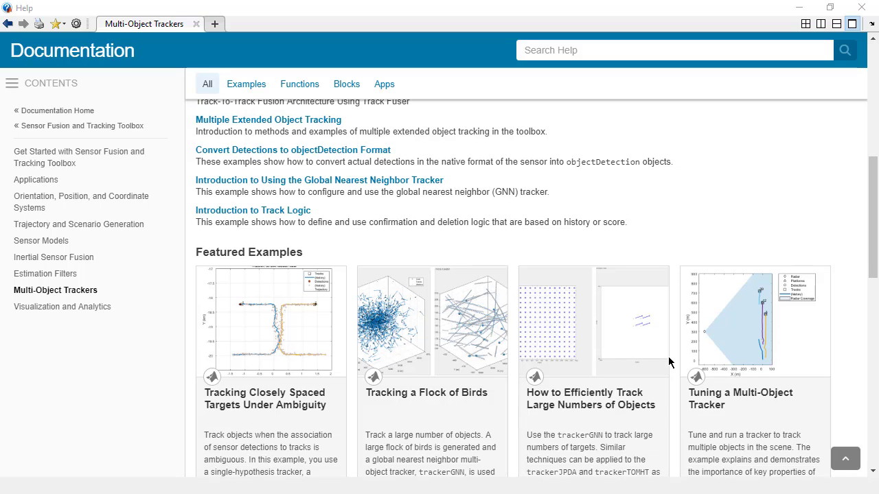